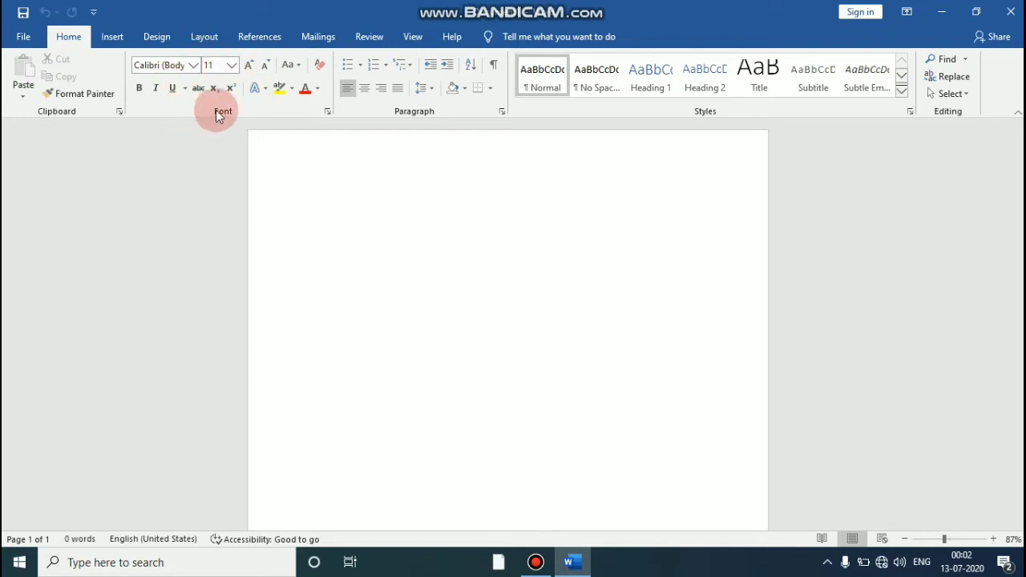
{"action": "left_click", "coordinate": [198, 89]}
{"action": "type", "text": "friend"}
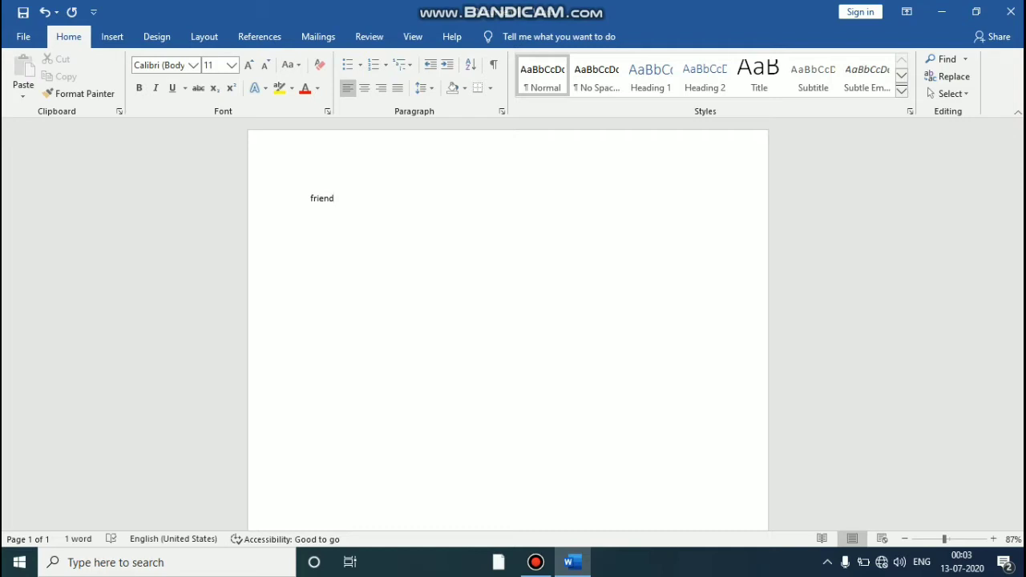
{"action": "key", "text": "BackSpace"}
{"action": "key", "text": "BackSpace"}
{"action": "key", "text": "BackSpace"}
{"action": "key", "text": "BackSpace"}
{"action": "key", "text": "BackSpace"}
{"action": "key", "text": "BackSpace"}
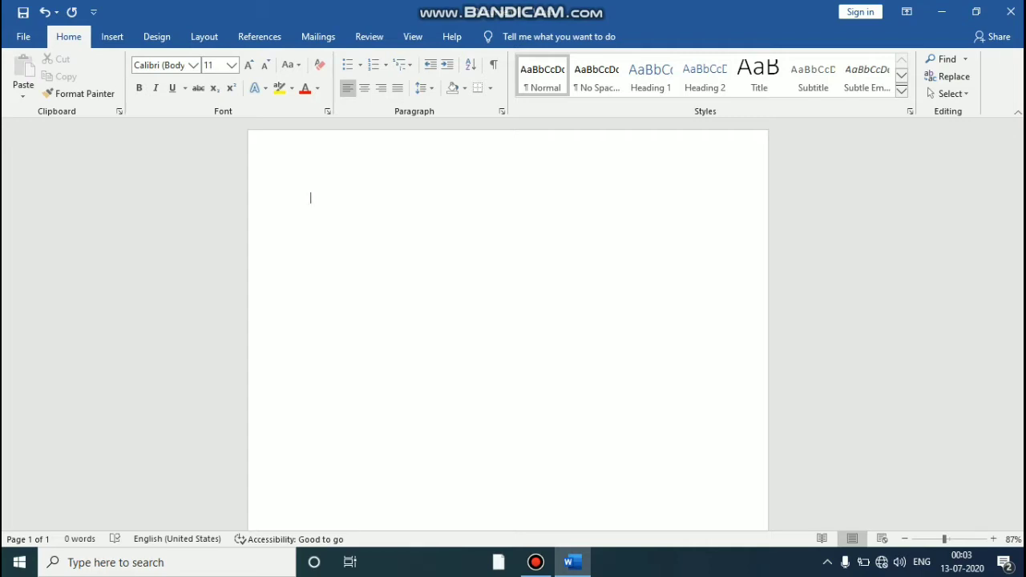
Step: Type the line "The font type of this text is Calibri" and start a new line
{"action": "left_click", "coordinate": [365, 170]}
{"action": "type", "text": "The font type of this "}
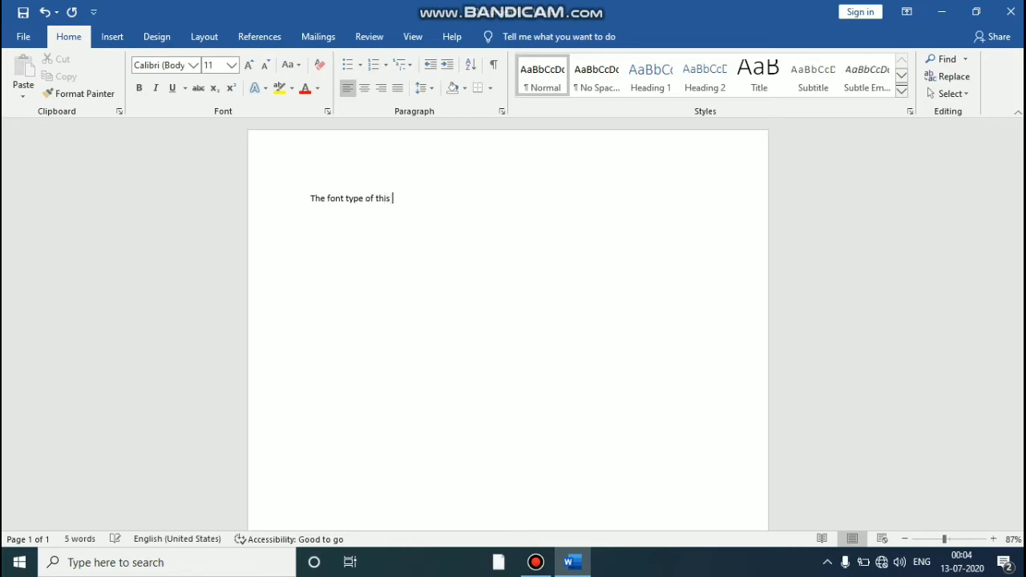
{"action": "type", "text": "text is calibri"}
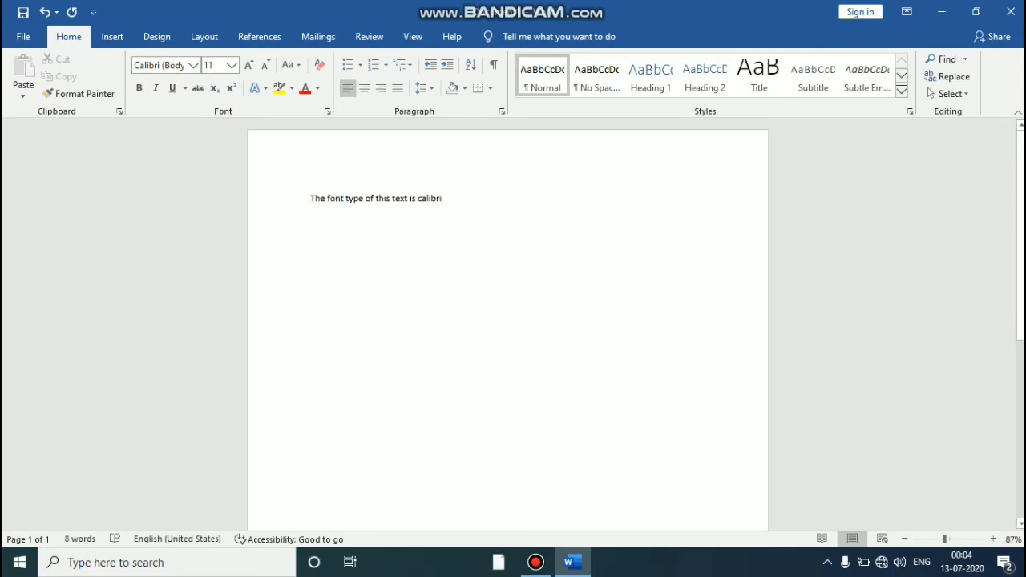
{"action": "key", "text": "Return"}
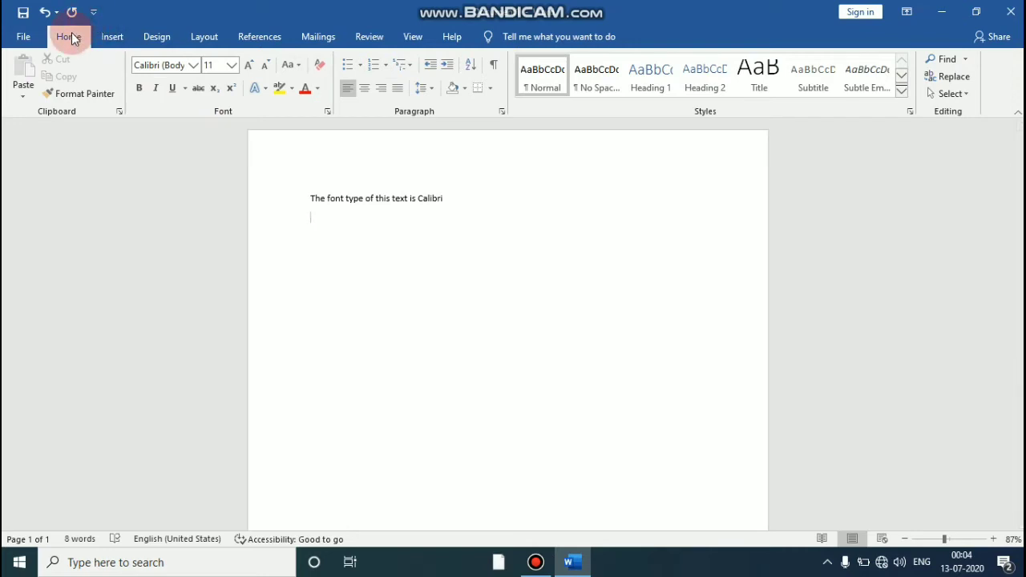
Step: Set the font for the new line to High Tower Text
{"action": "left_click", "coordinate": [369, 36]}
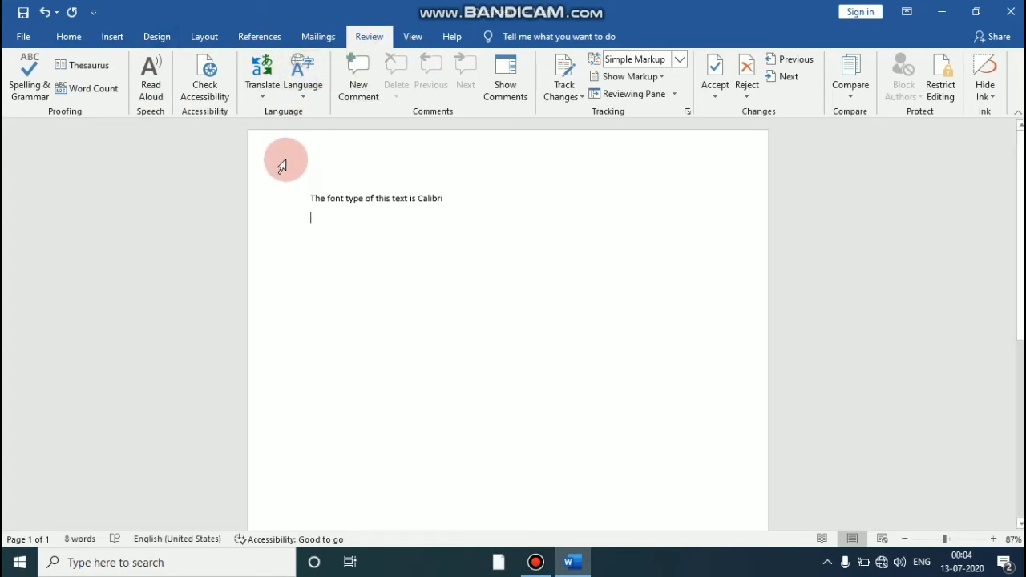
{"action": "left_click", "coordinate": [69, 37]}
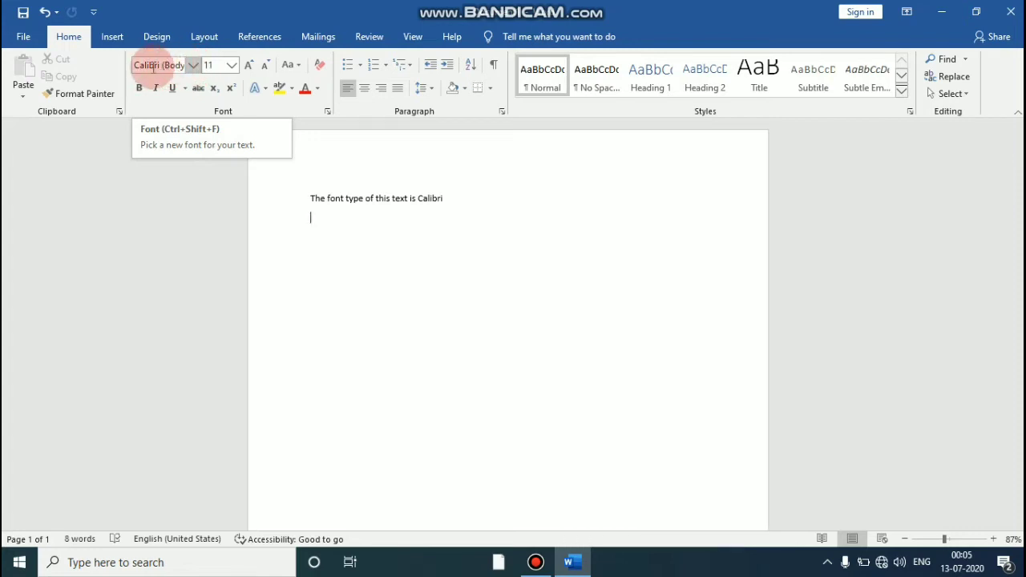
{"action": "left_click", "coordinate": [195, 66]}
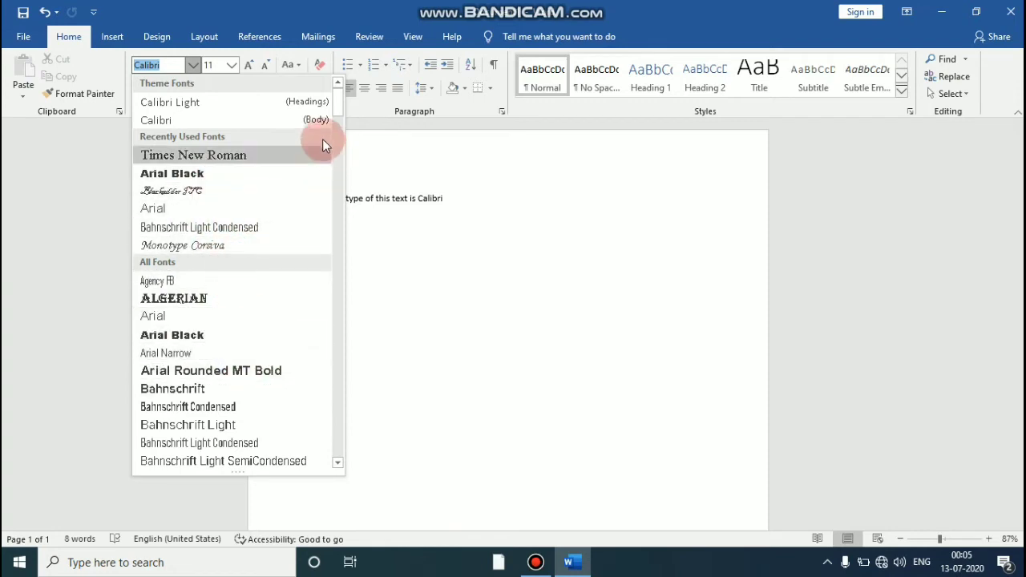
{"action": "left_click", "coordinate": [338, 463]}
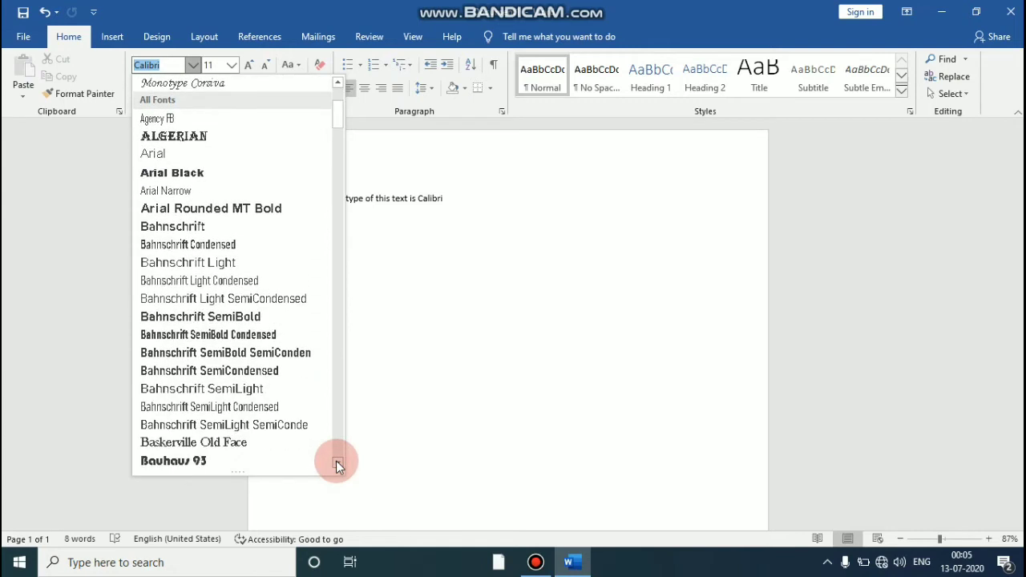
{"action": "left_click_drag", "start_coordinate": [337, 464], "coordinate": [332, 103]}
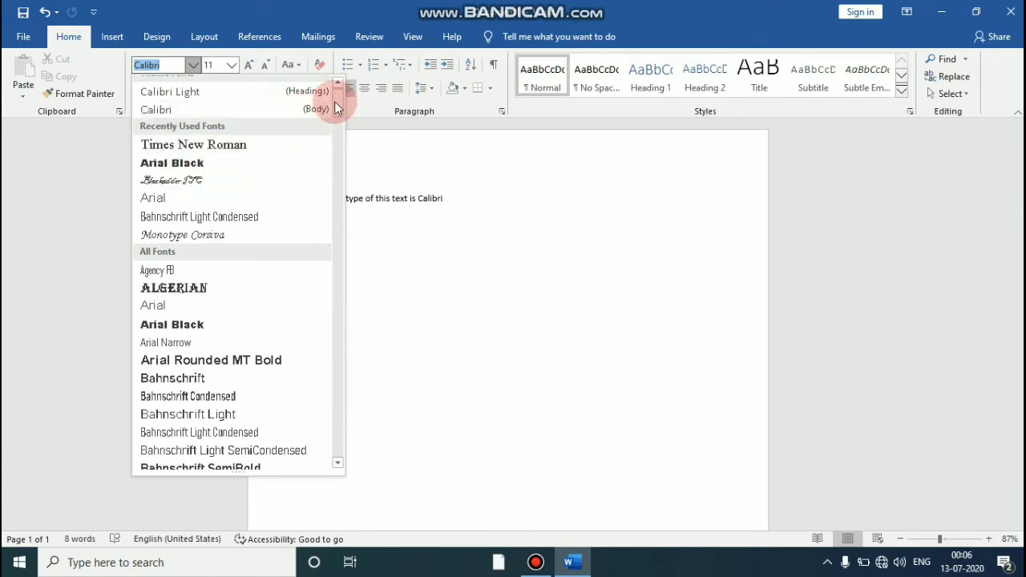
{"action": "left_click_drag", "start_coordinate": [335, 108], "coordinate": [290, 328]}
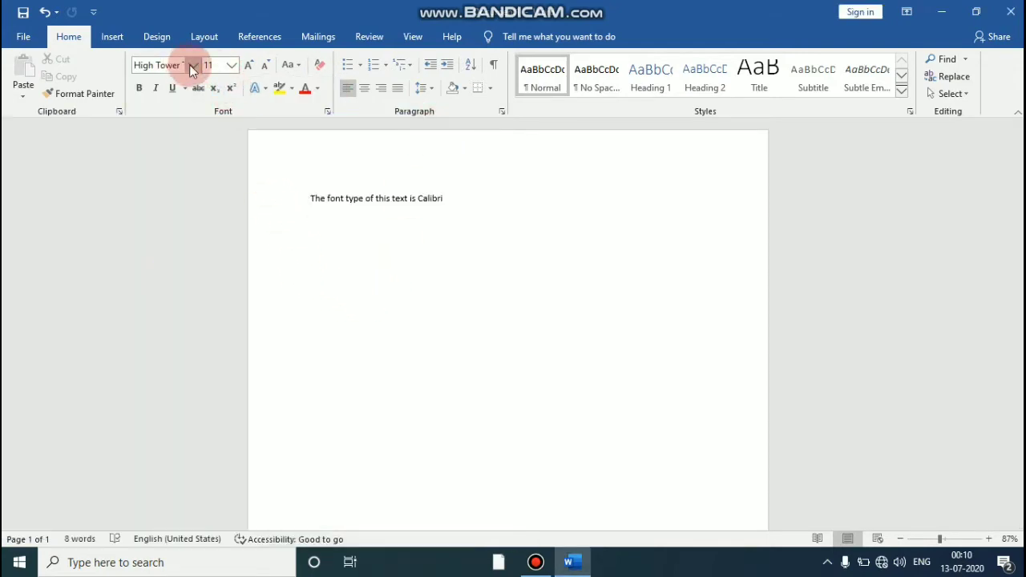
Step: Change the font for the new line to Times New Roman and place the cursor back in the document
{"action": "left_click", "coordinate": [190, 65]}
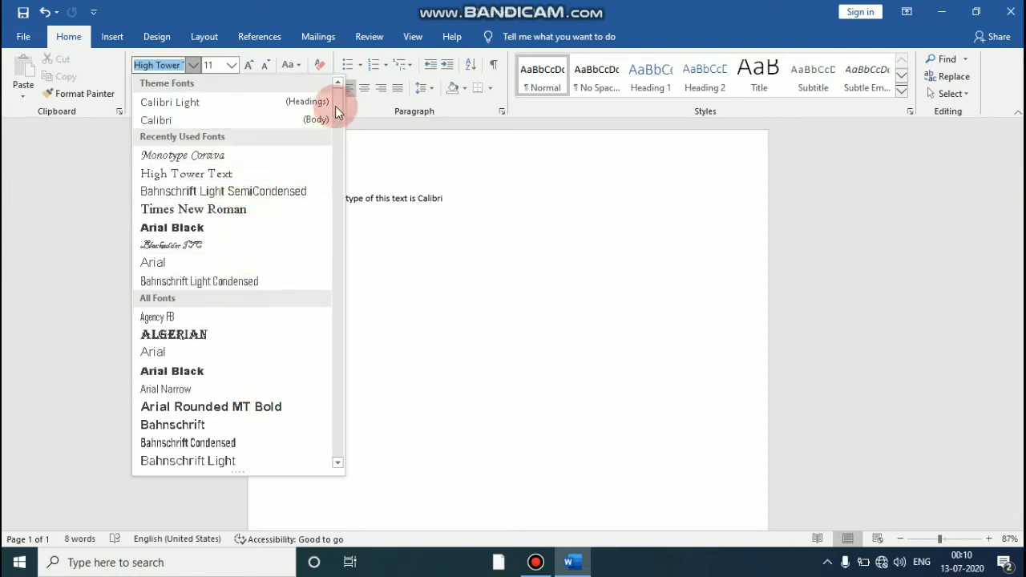
{"action": "left_click_drag", "start_coordinate": [335, 106], "coordinate": [324, 342]}
{"action": "left_click_drag", "start_coordinate": [324, 356], "coordinate": [330, 427]}
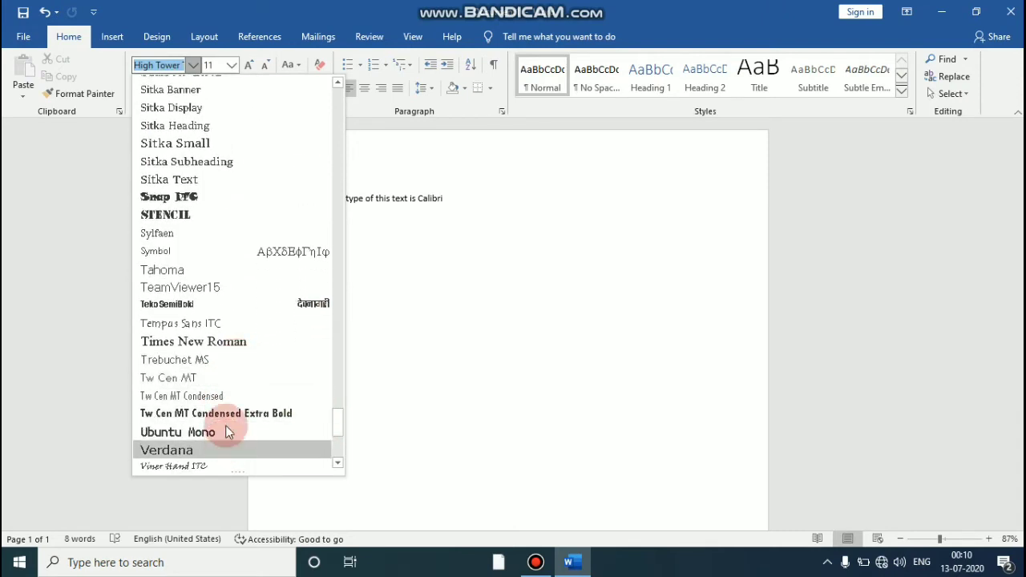
{"action": "left_click", "coordinate": [210, 345]}
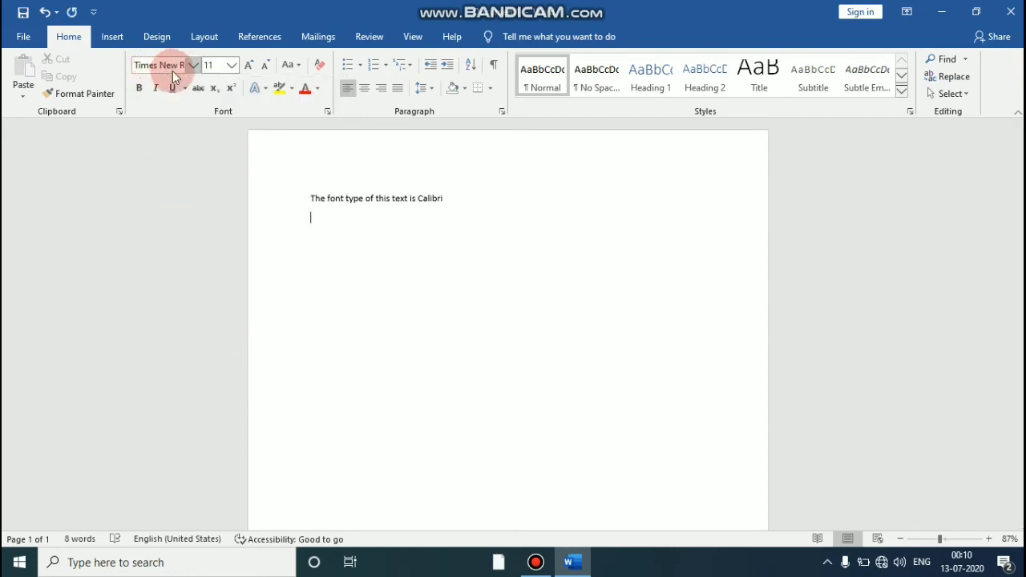
{"action": "left_click", "coordinate": [296, 269]}
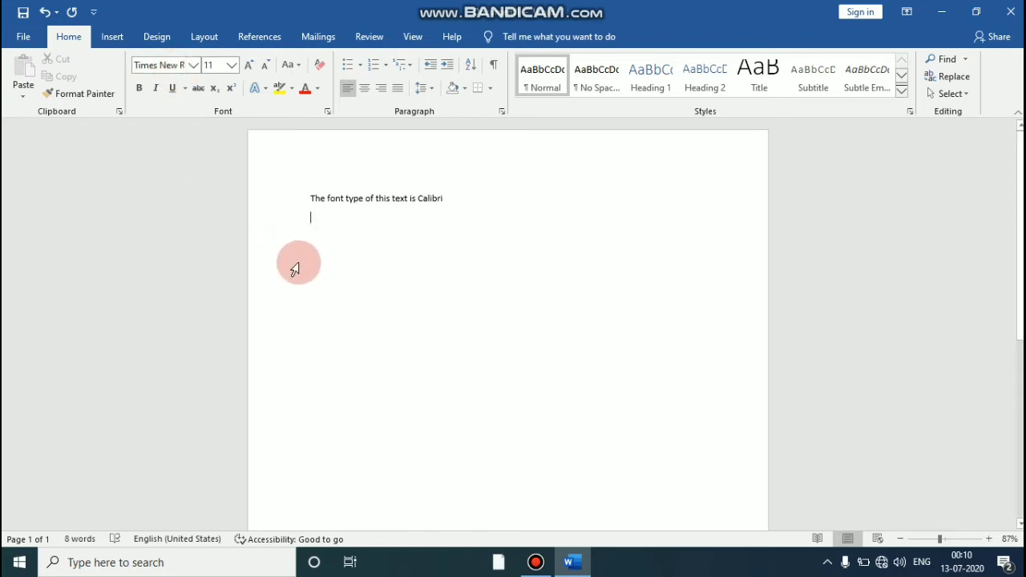
Step: Type the line "The font type of this text is times new roman" and start a new line
{"action": "type", "text": "Th"}
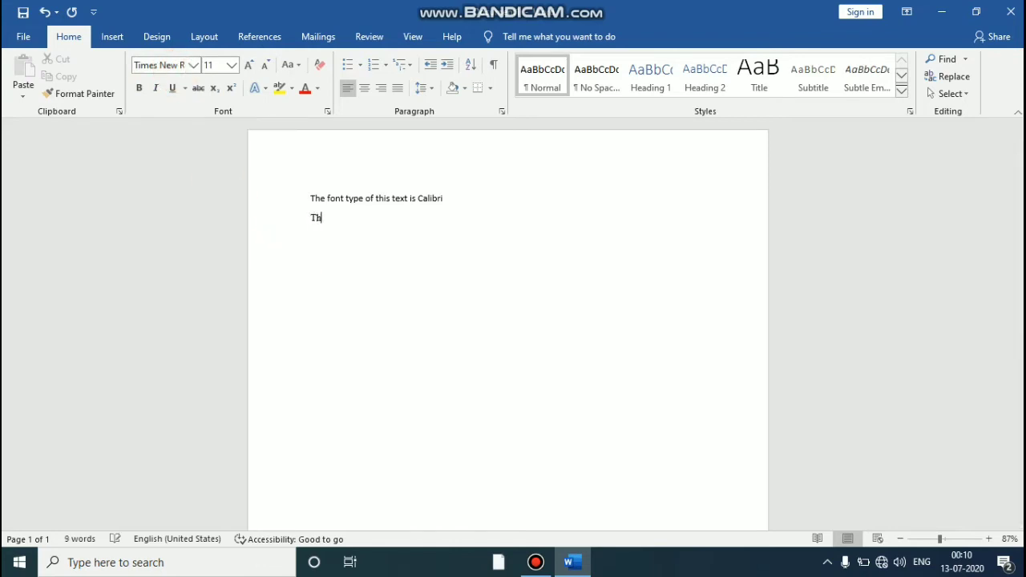
{"action": "type", "text": "e fon"}
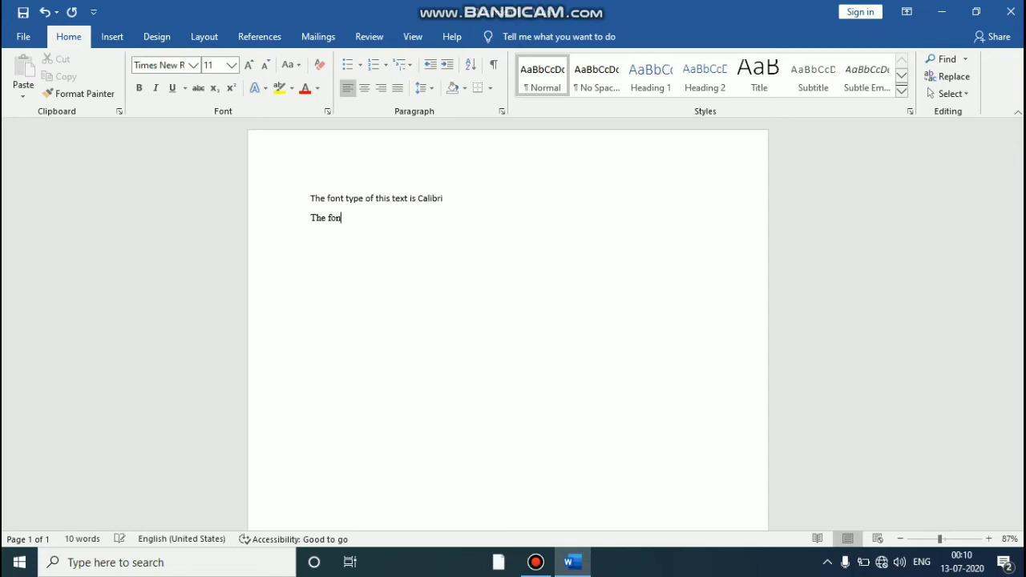
{"action": "type", "text": "t type of this text is times new "}
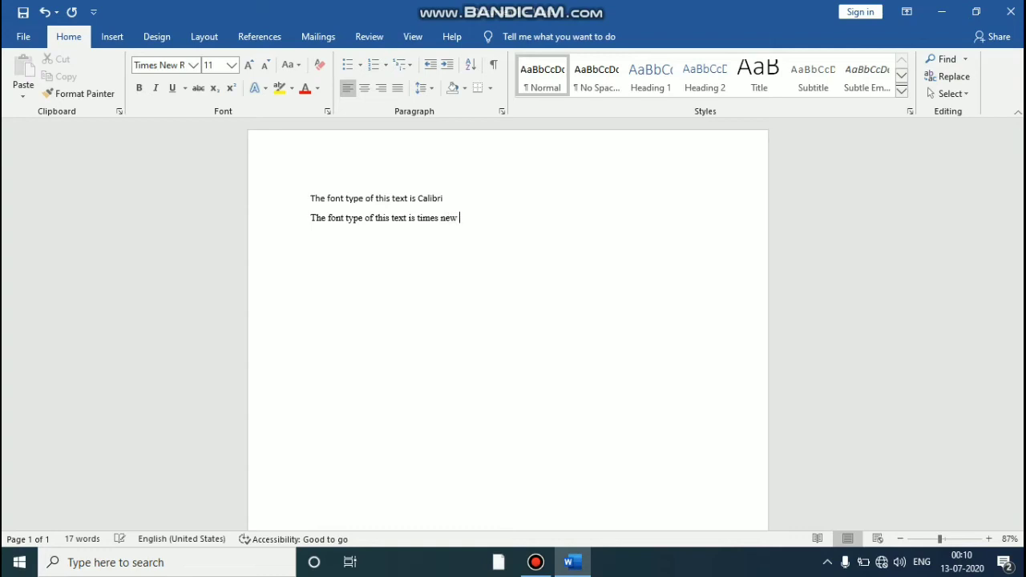
{"action": "type", "text": "roman"}
{"action": "key", "text": "Return"}
Step: Begin the third line with "The" and switch the font to Monotype Corsiva
{"action": "left_click", "coordinate": [289, 270]}
{"action": "type", "text": "The"}
{"action": "left_click", "coordinate": [193, 67]}
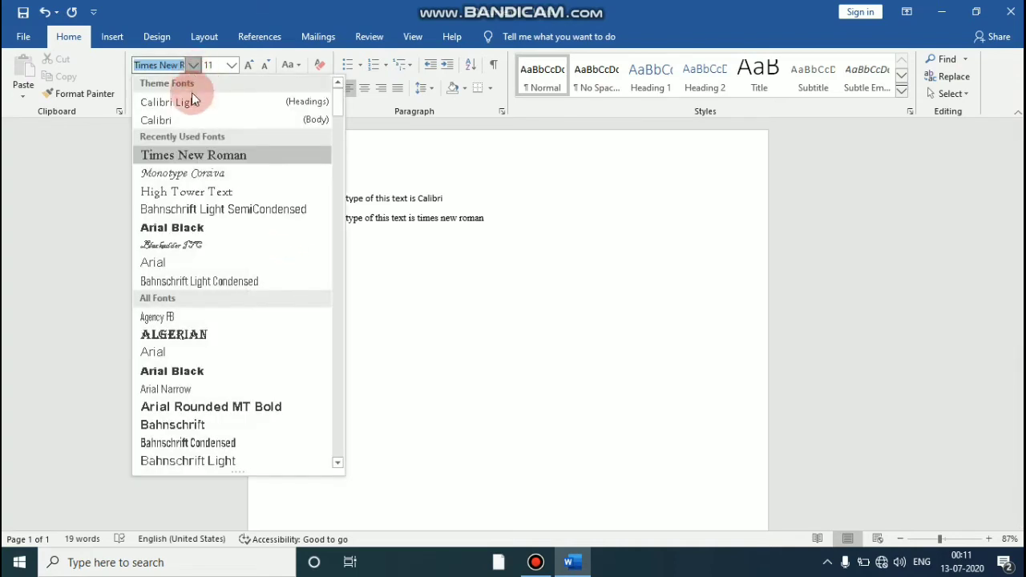
{"action": "left_click", "coordinate": [192, 175]}
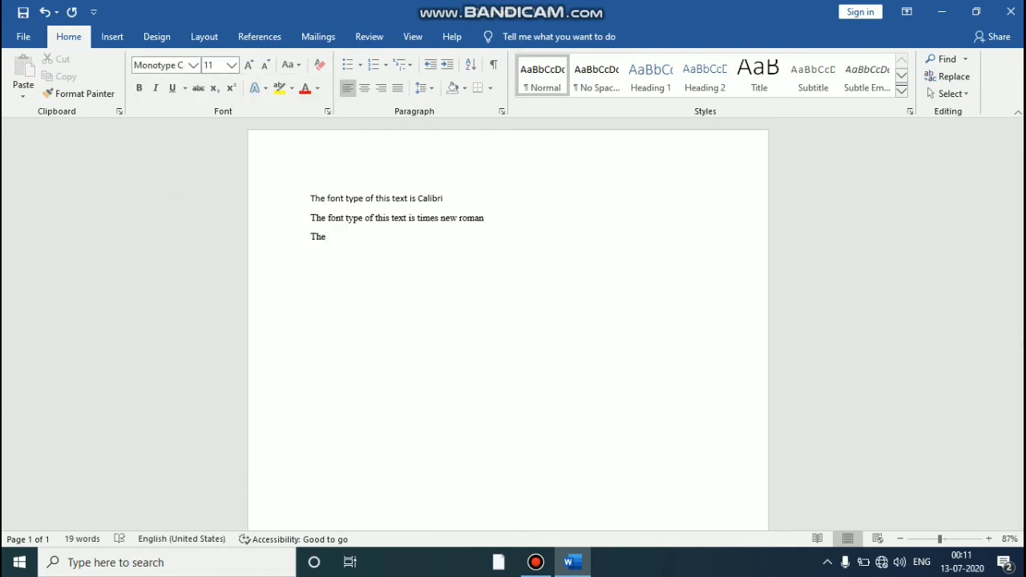
Step: Type "font" and switch the font to Blackadder ITC
{"action": "type", "text": "font"}
{"action": "left_click", "coordinate": [193, 65]}
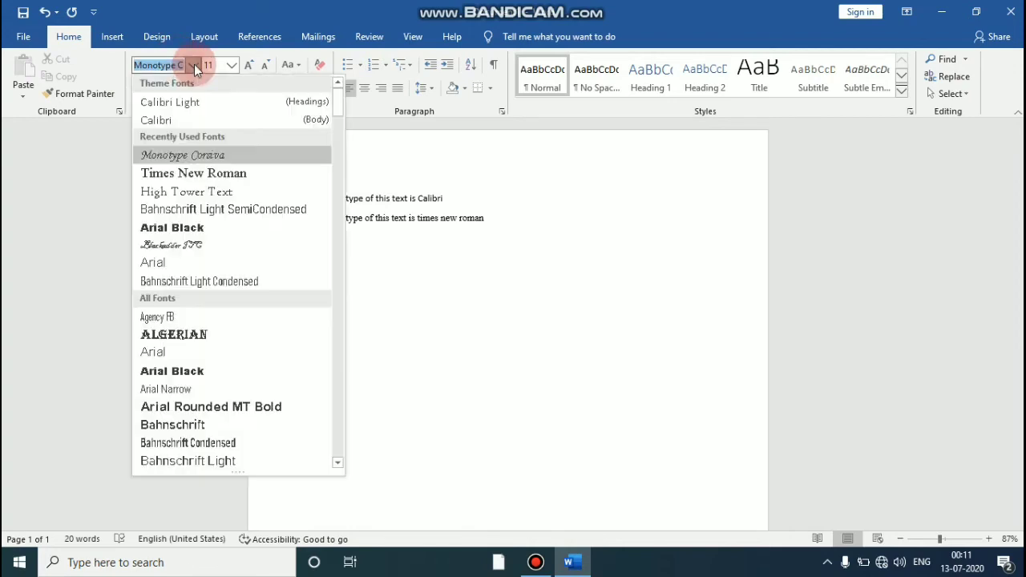
{"action": "left_click", "coordinate": [184, 247]}
Step: Type "type" and switch the font to Arial
{"action": "type", "text": "type"}
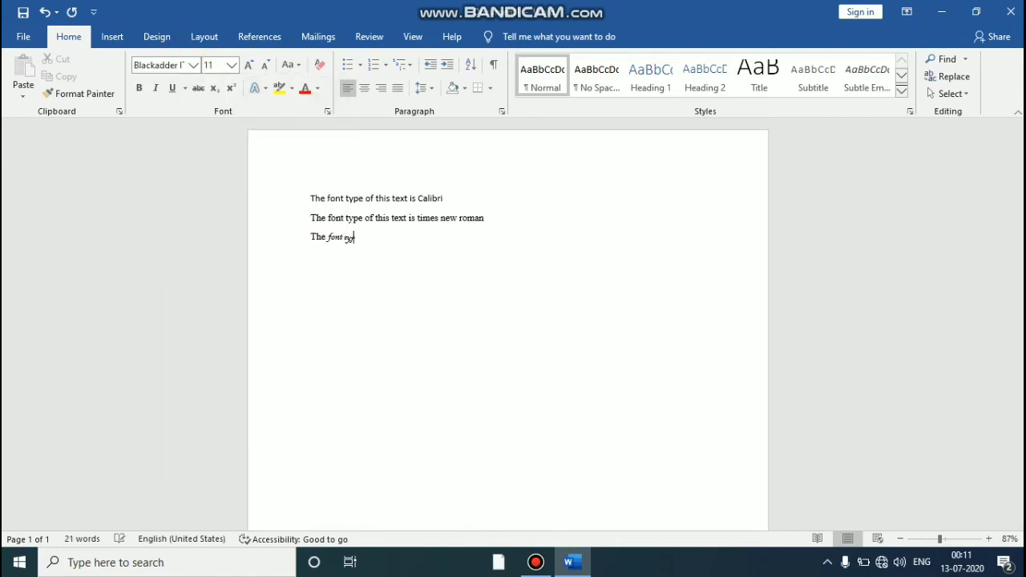
{"action": "left_click", "coordinate": [189, 71]}
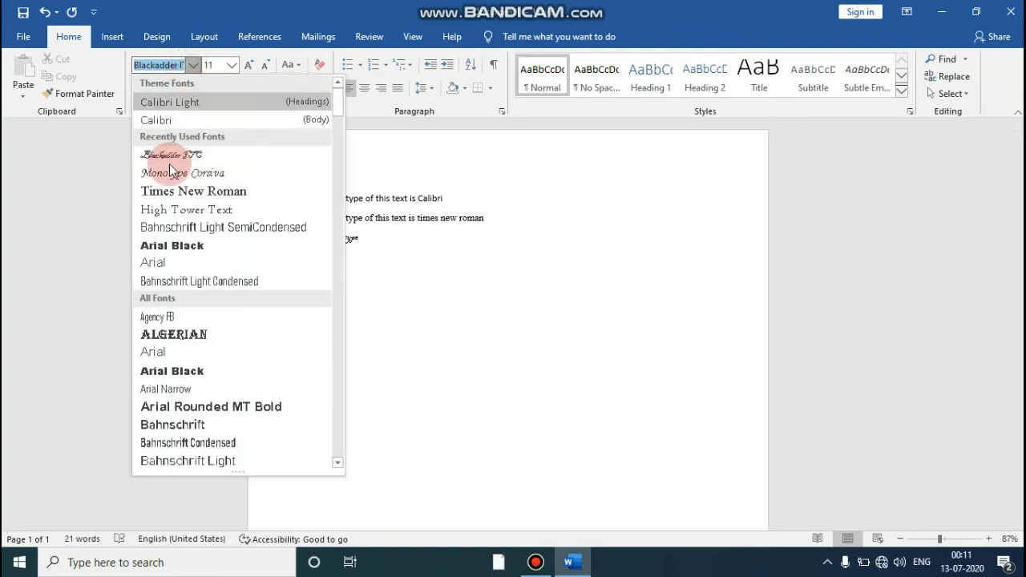
{"action": "left_click", "coordinate": [175, 354]}
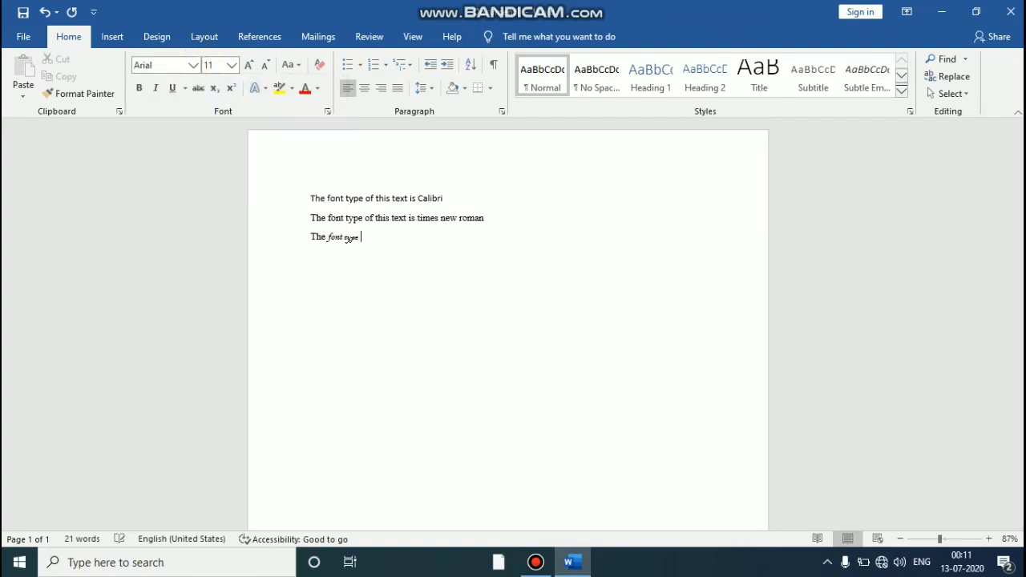
Step: Type "of" and switch the font to Bahnschrift Condensed
{"action": "type", "text": "of"}
{"action": "left_click", "coordinate": [190, 66]}
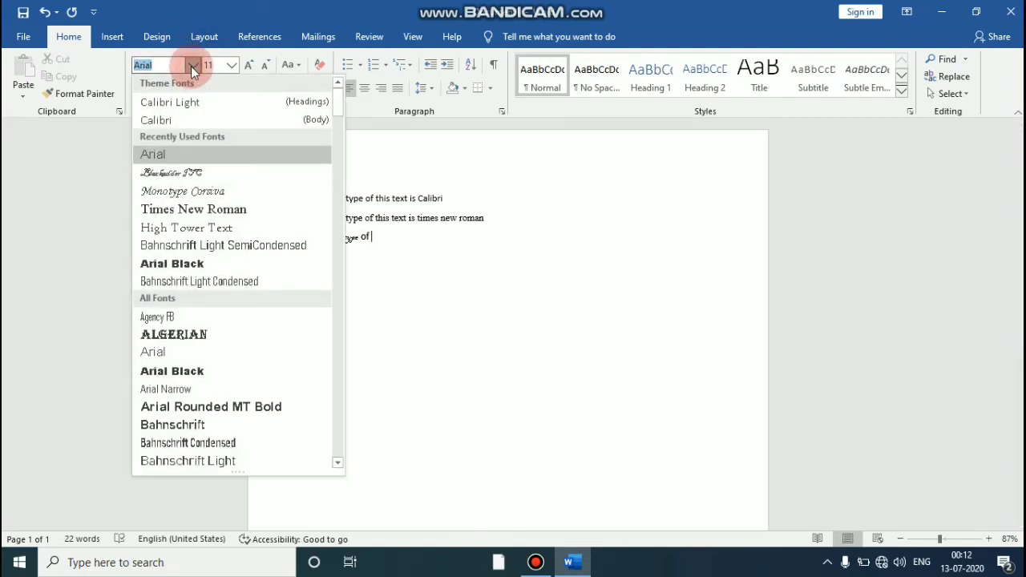
{"action": "left_click", "coordinate": [160, 443]}
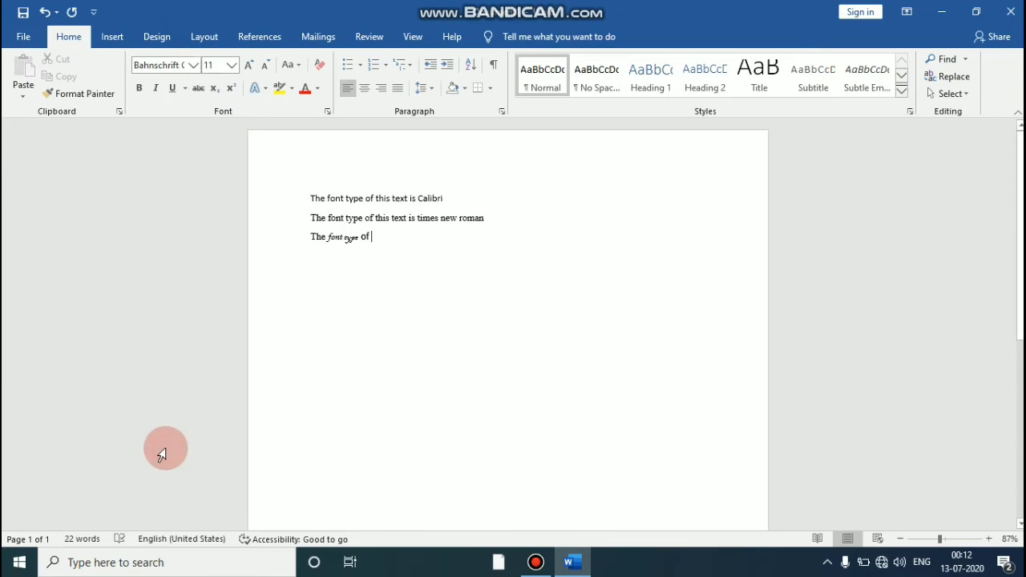
Step: Type "this" and switch the font to Bahnschrift Light Condensed
{"action": "type", "text": "this"}
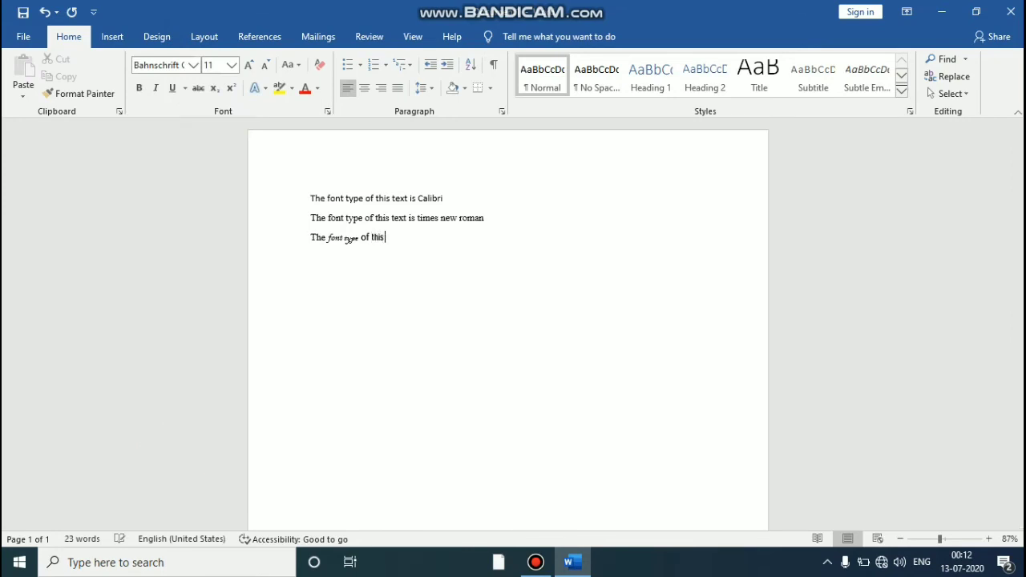
{"action": "left_click", "coordinate": [195, 67]}
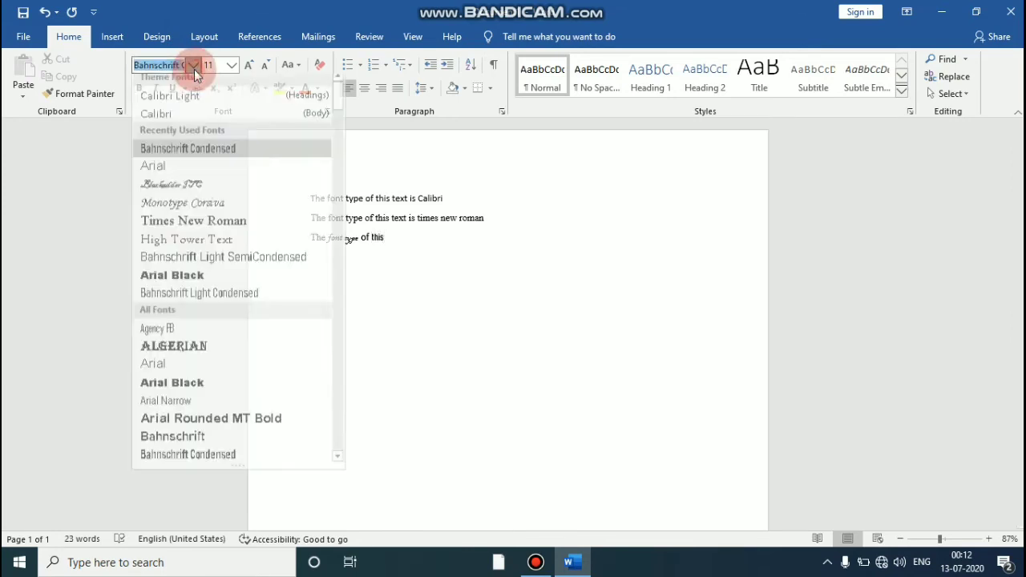
{"action": "left_click", "coordinate": [178, 303]}
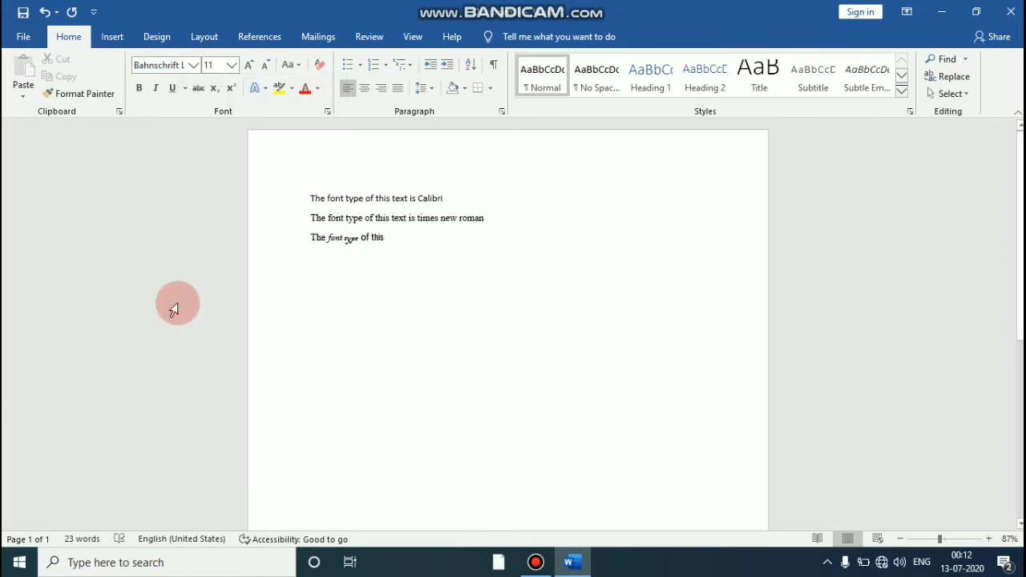
Step: Type "text" to finish the third line and start a new line
{"action": "type", "text": "text"}
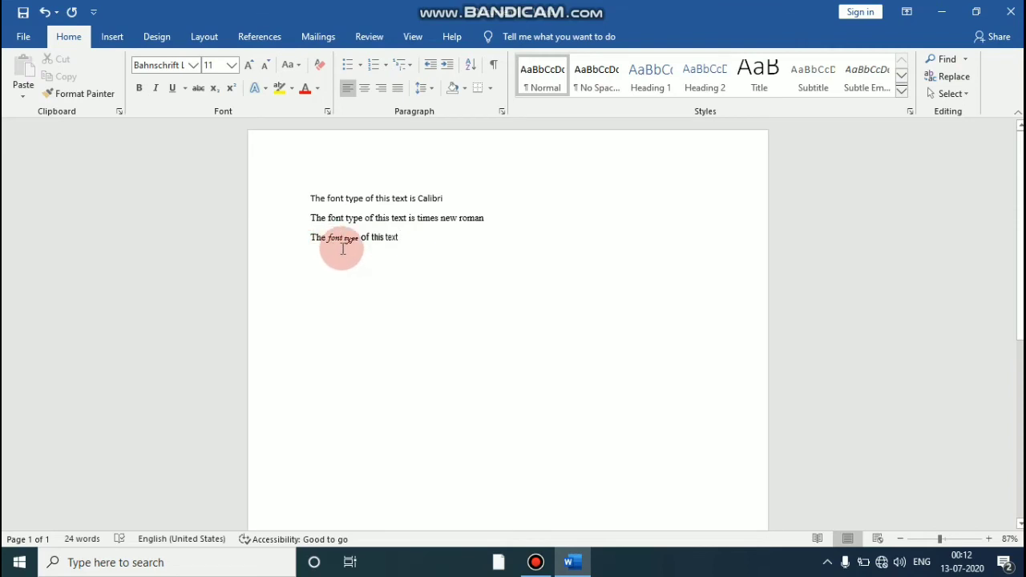
{"action": "key", "text": "Return"}
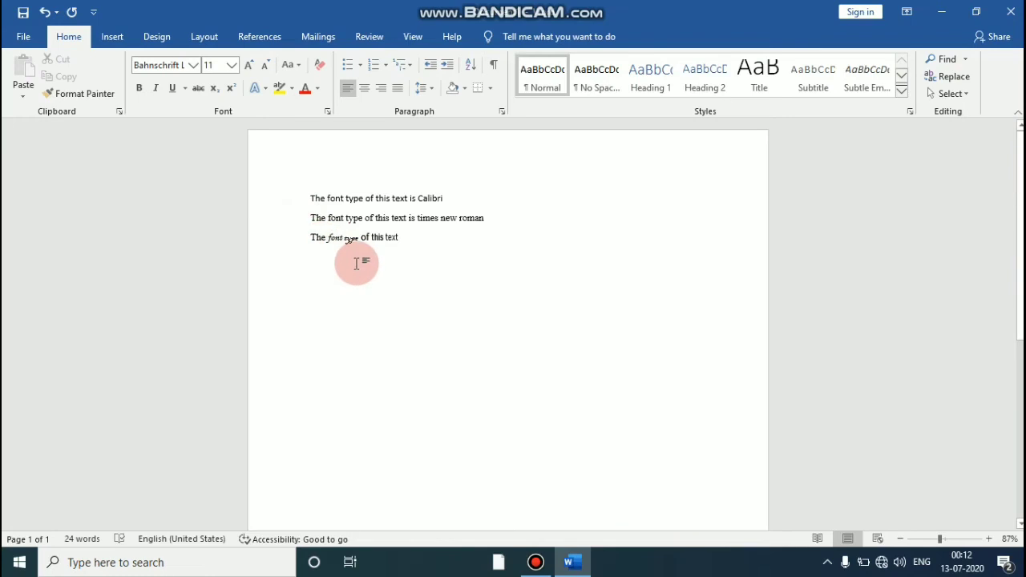
Step: Switch the font to Edwardian Script ITC
{"action": "left_click", "coordinate": [194, 65]}
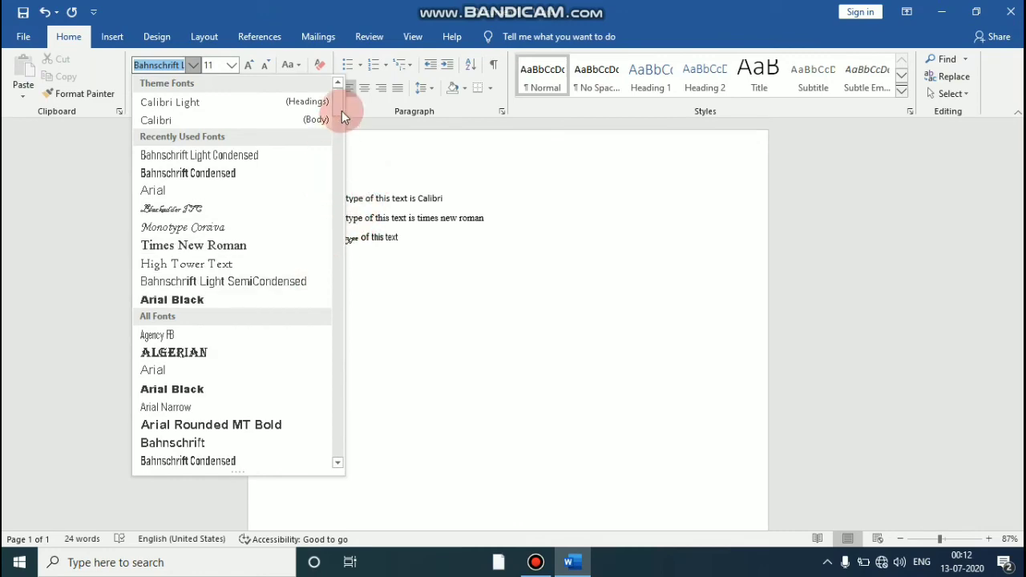
{"action": "left_click_drag", "start_coordinate": [342, 118], "coordinate": [336, 207]}
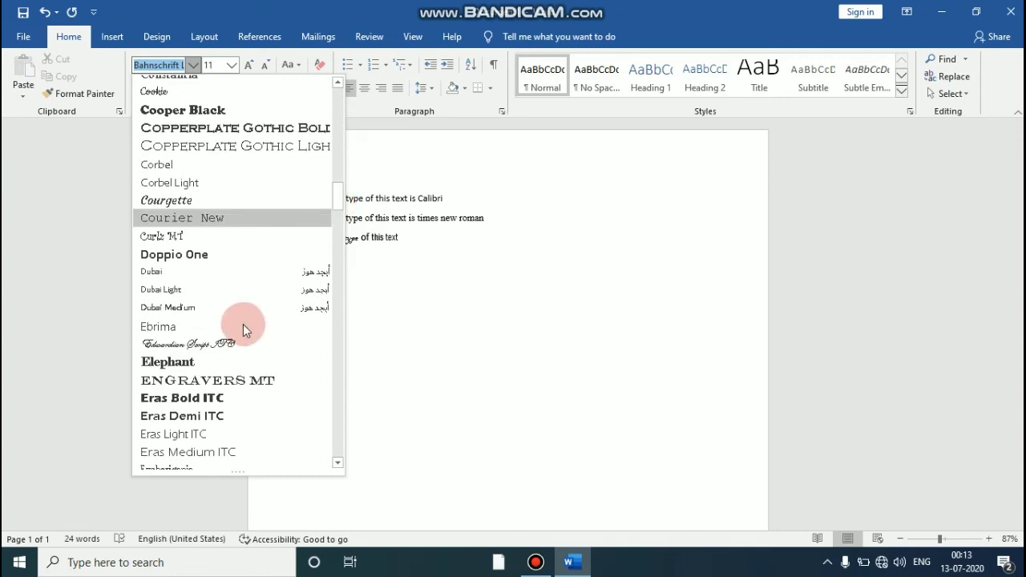
{"action": "left_click", "coordinate": [225, 343]}
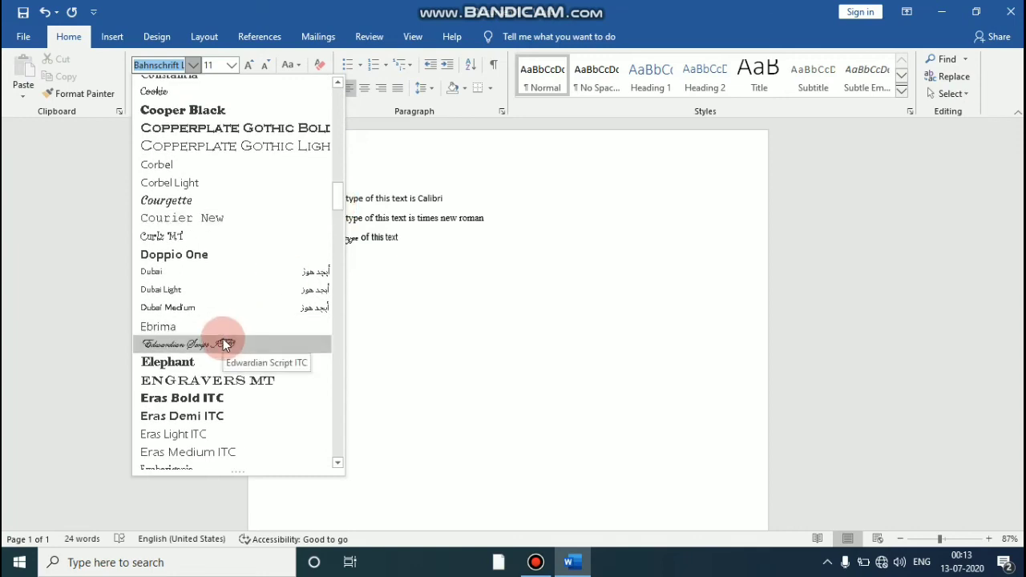
{"action": "left_click", "coordinate": [225, 343]}
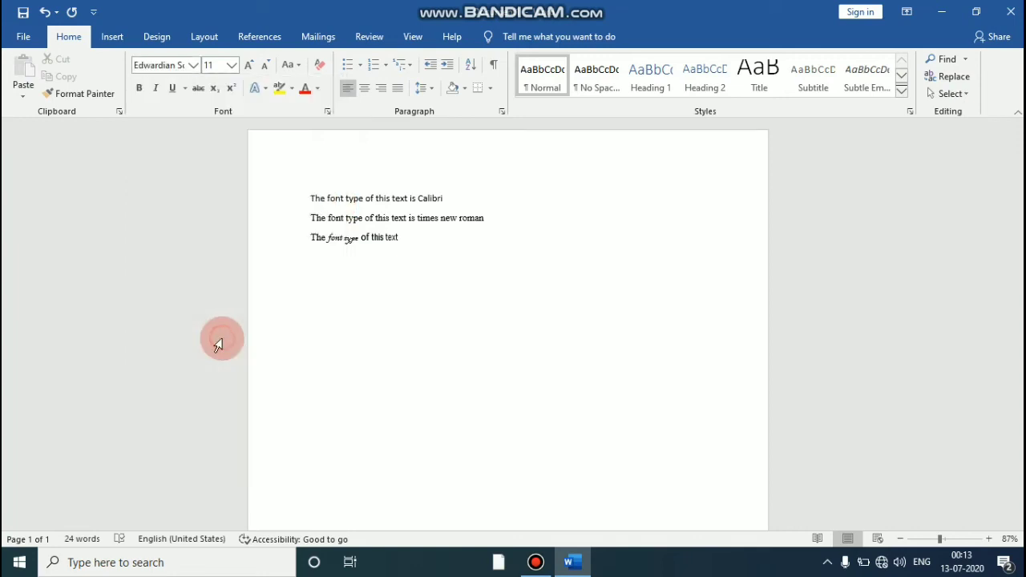
Step: On the fourth line, type "The font type of this text is" and start a new line
{"action": "left_click", "coordinate": [324, 296]}
{"action": "type", "text": "The"}
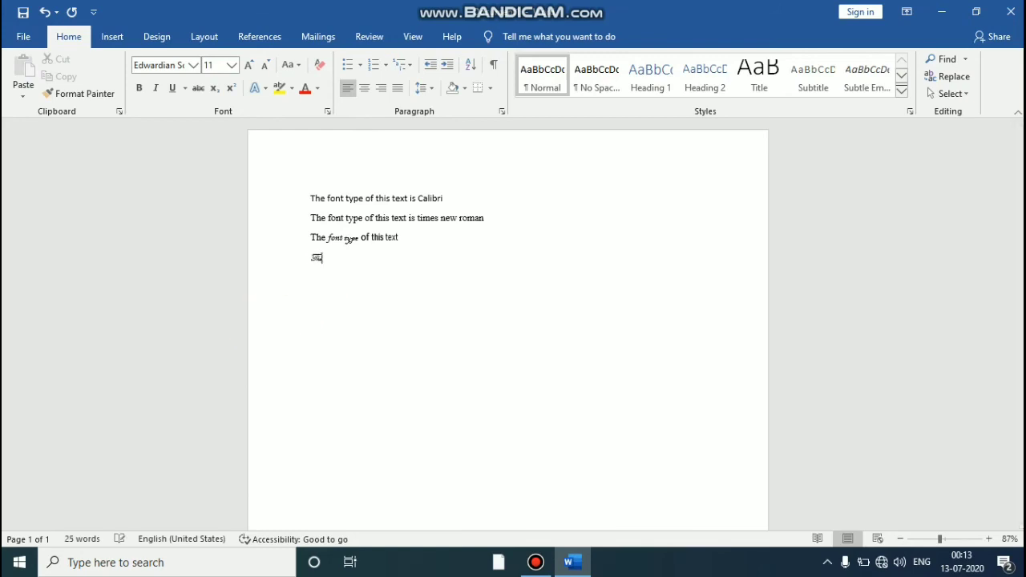
{"action": "type", "text": " font type of this text i"}
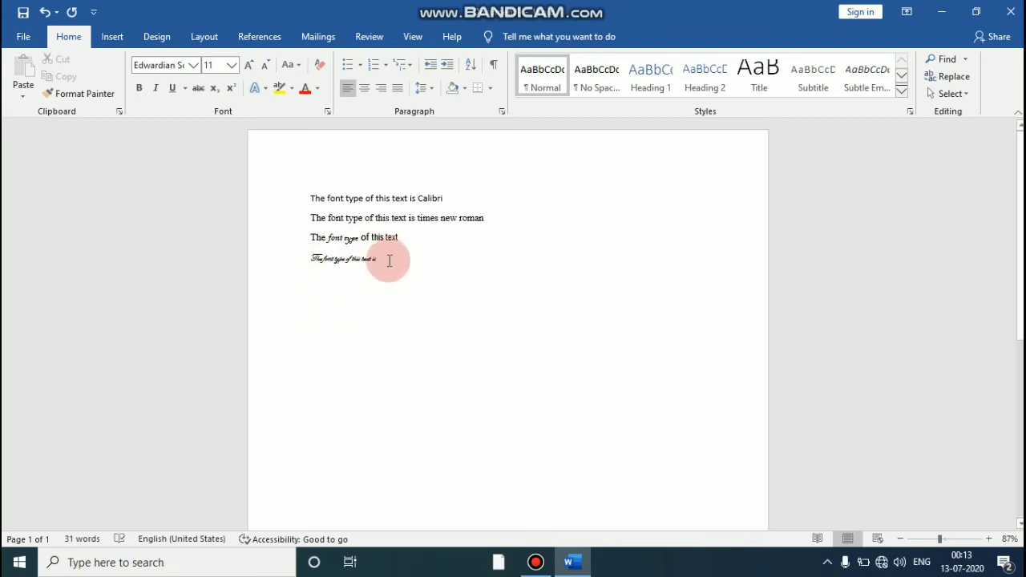
{"action": "type", "text": "s"}
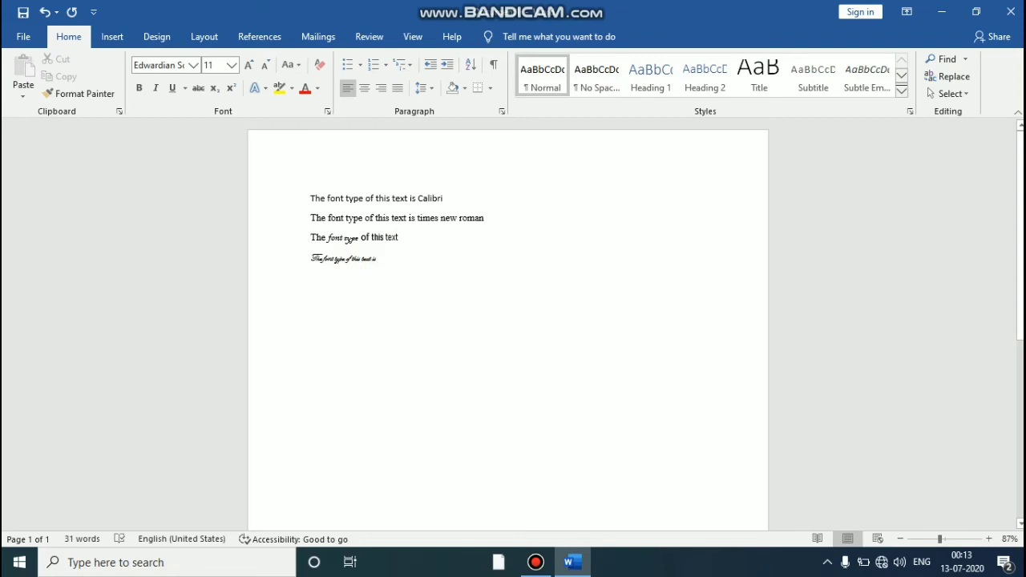
{"action": "key", "text": "Return"}
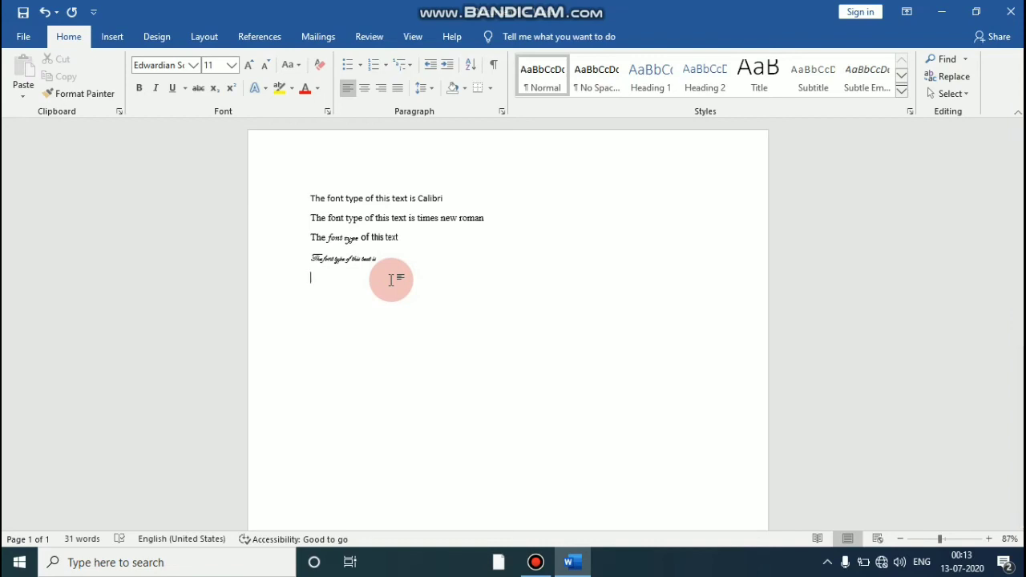
{"action": "left_click", "coordinate": [195, 65]}
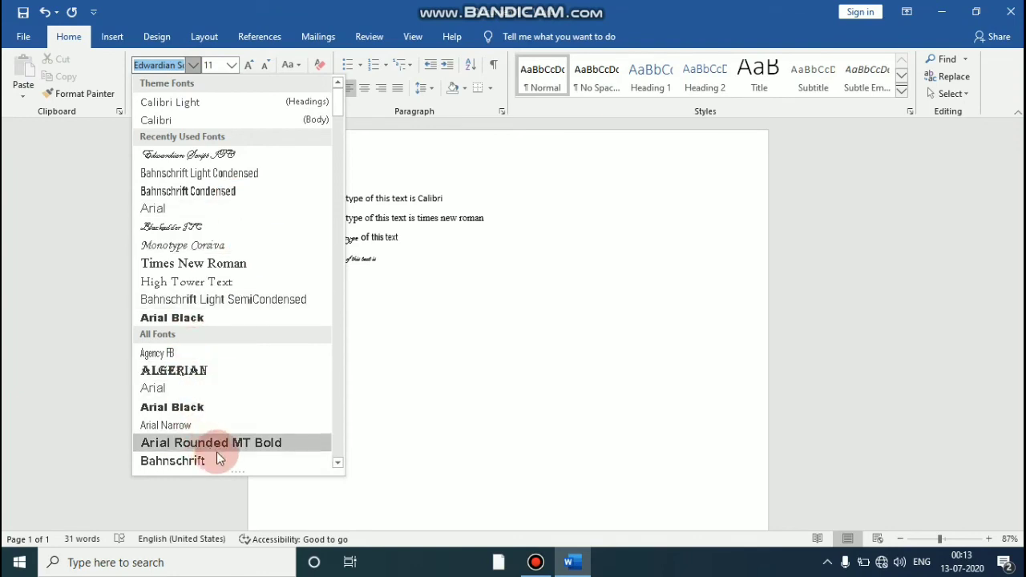
{"action": "left_click", "coordinate": [383, 295]}
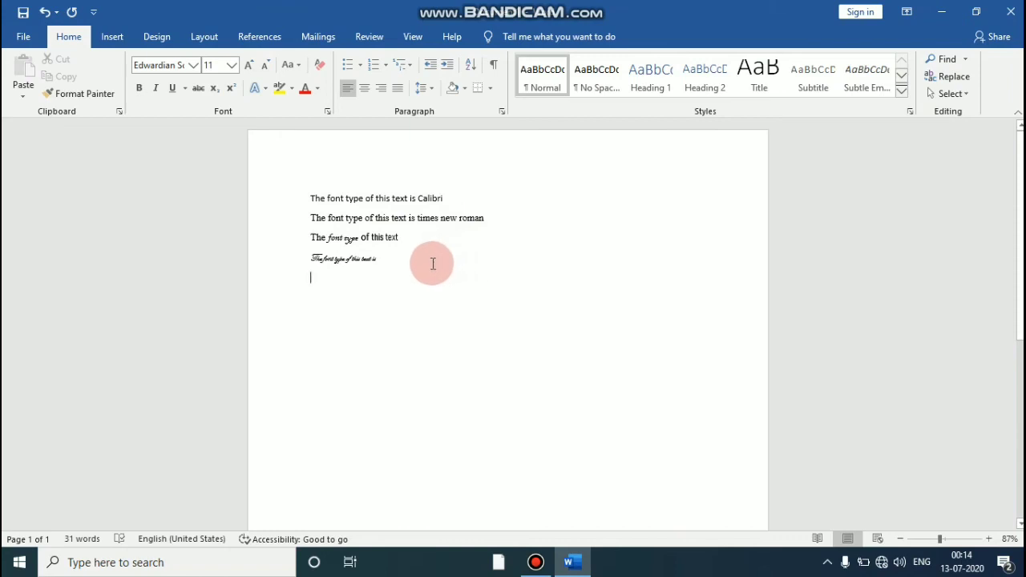
{"action": "key", "text": "Return"}
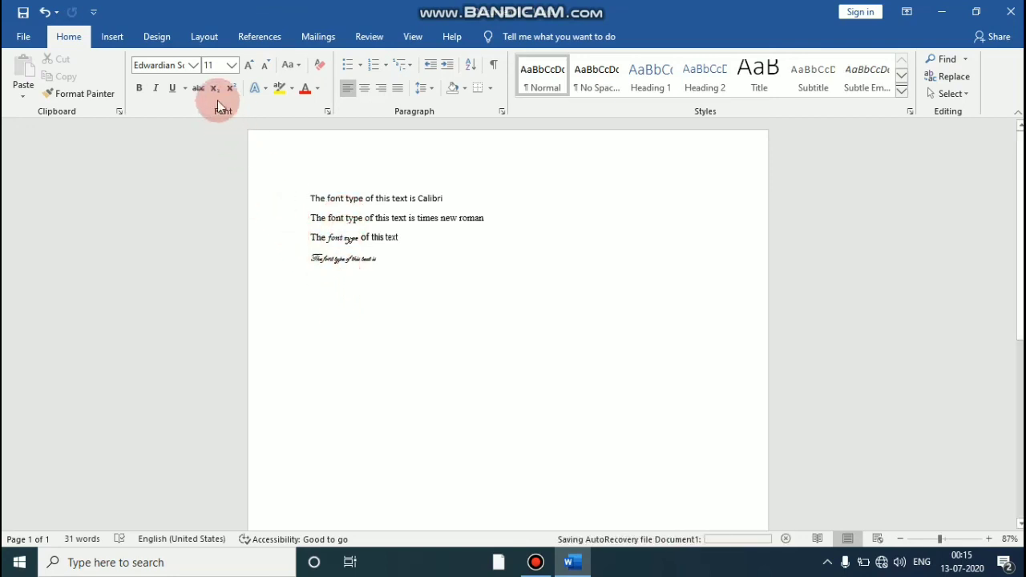
Step: Switch the font to Arial and type "The font type of this text is arial" on the fifth line
{"action": "left_click", "coordinate": [194, 66]}
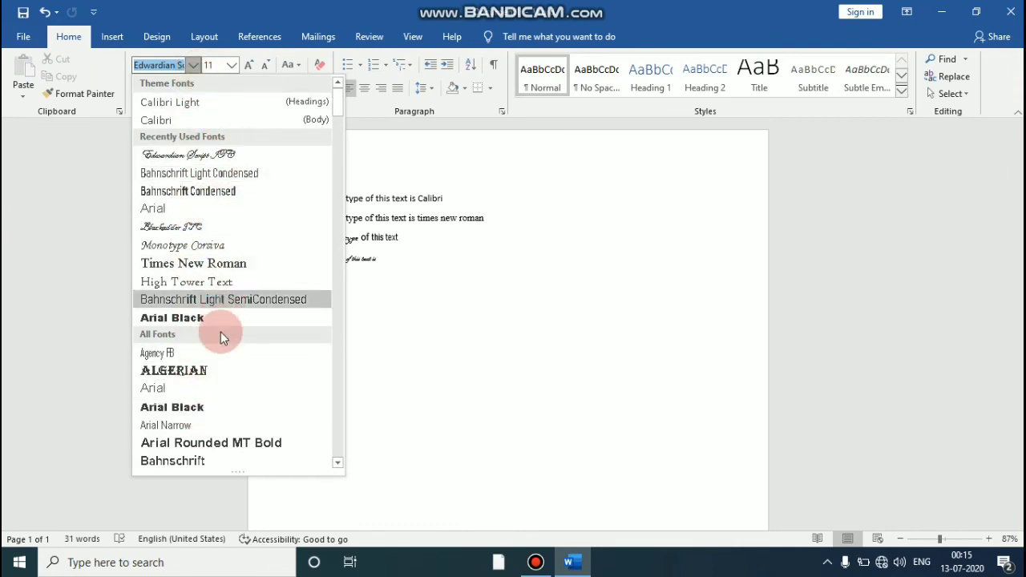
{"action": "left_click", "coordinate": [188, 207]}
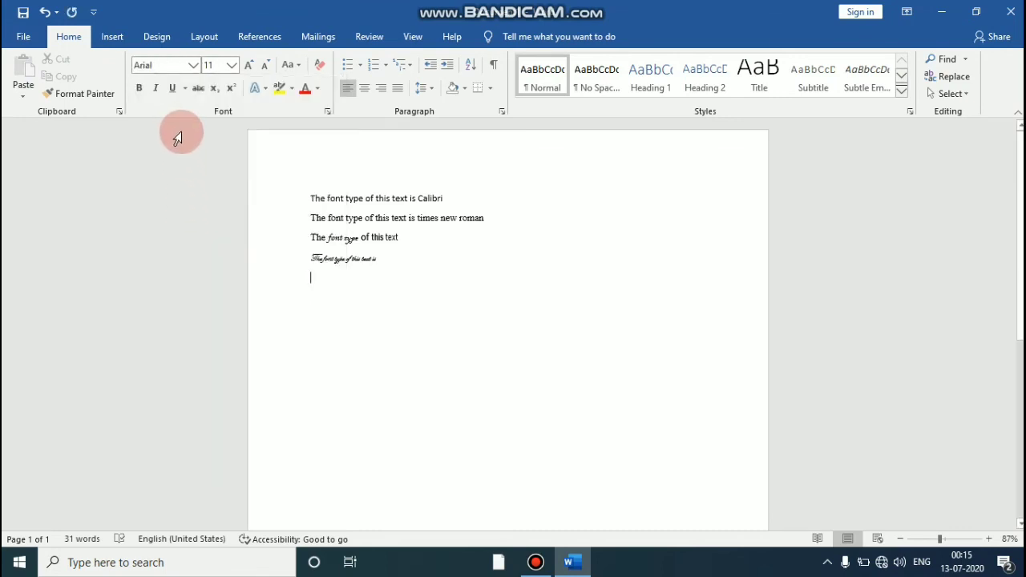
{"action": "type", "text": "The"}
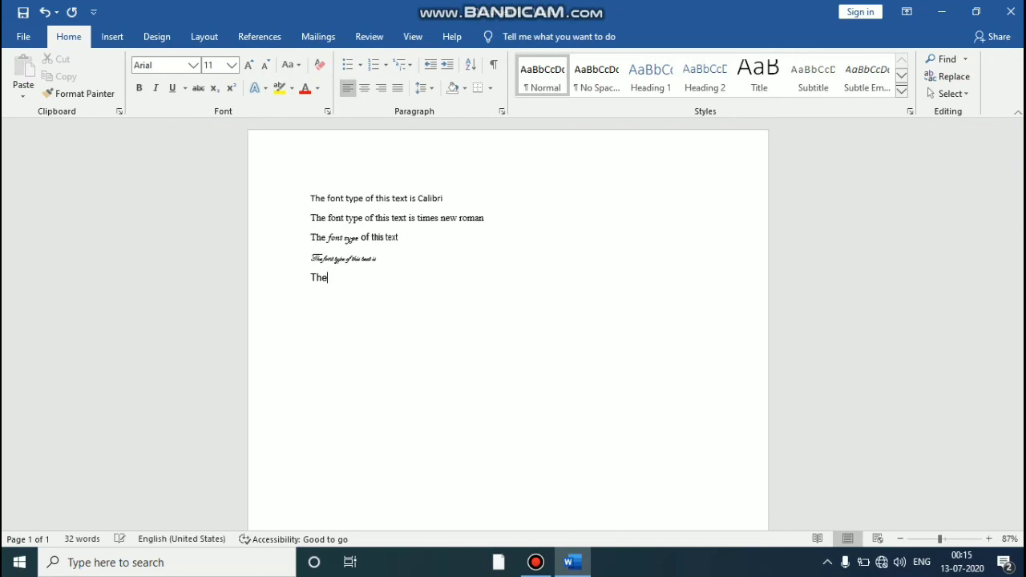
{"action": "type", "text": " font type of this text is"}
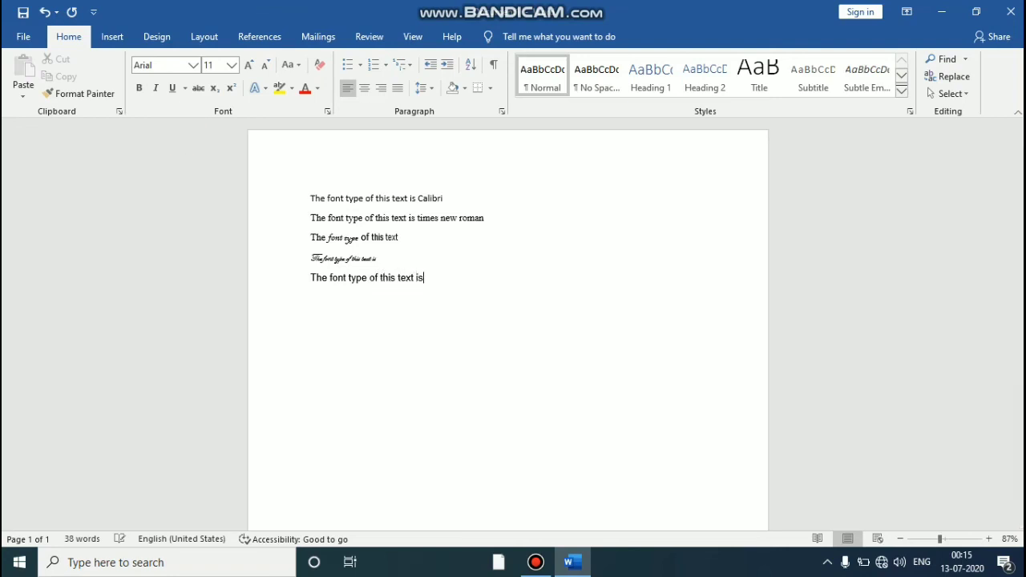
{"action": "type", "text": " arias"}
{"action": "key", "text": "BackSpace"}
{"action": "type", "text": "l"}
Step: Switch the font to Monotype Corsiva
{"action": "left_click", "coordinate": [192, 65]}
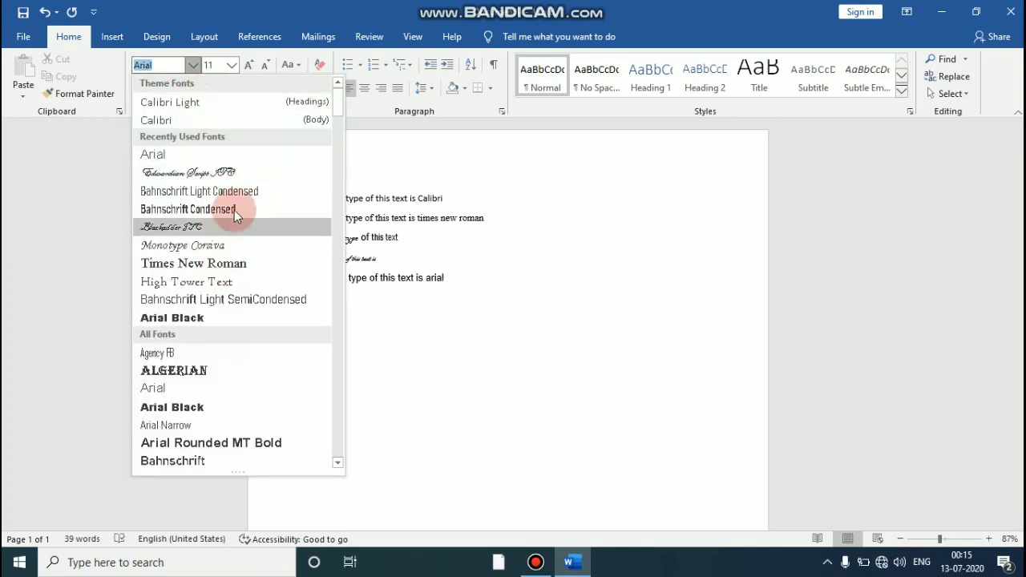
{"action": "mouse_move", "coordinate": [338, 106]}
{"action": "left_mouse_down"}
{"action": "mouse_move", "coordinate": [332, 492]}
{"action": "mouse_move", "coordinate": [328, 251]}
{"action": "mouse_move", "coordinate": [340, 90]}
{"action": "left_mouse_up"}
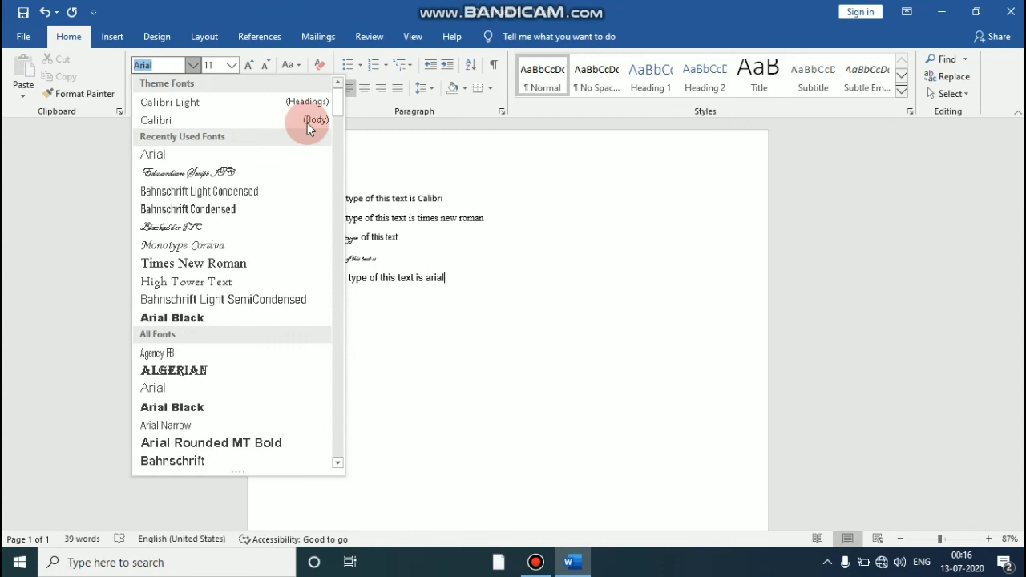
{"action": "left_click", "coordinate": [206, 245]}
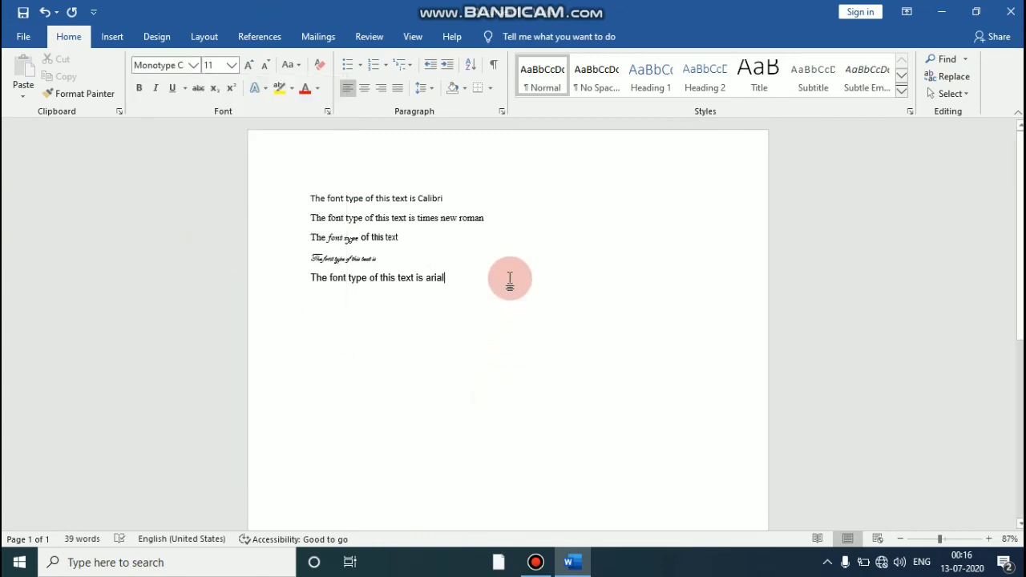